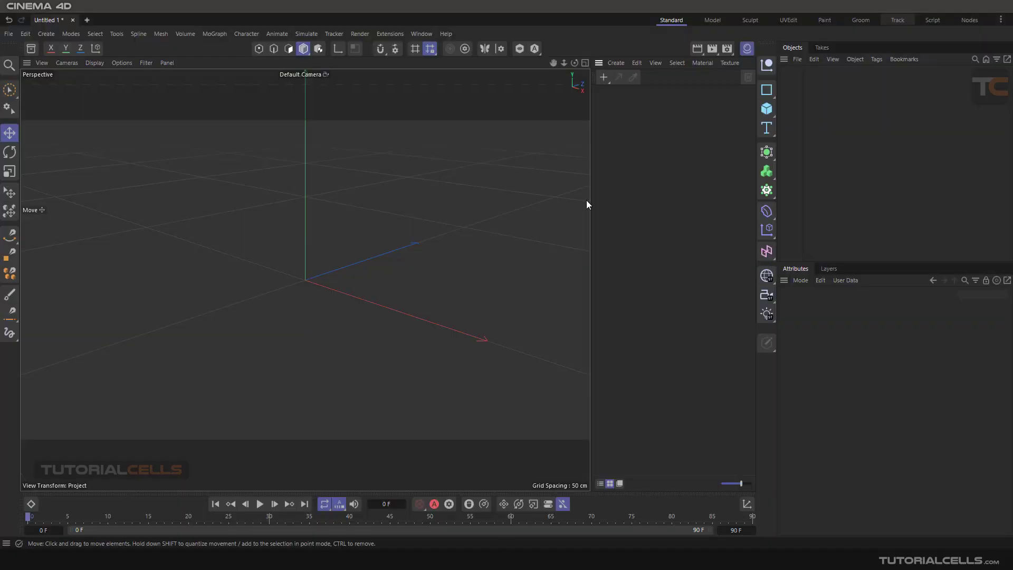
Check which renderer is selected in the render settings, and close them
click(727, 48)
drag(739, 43, 719, 58)
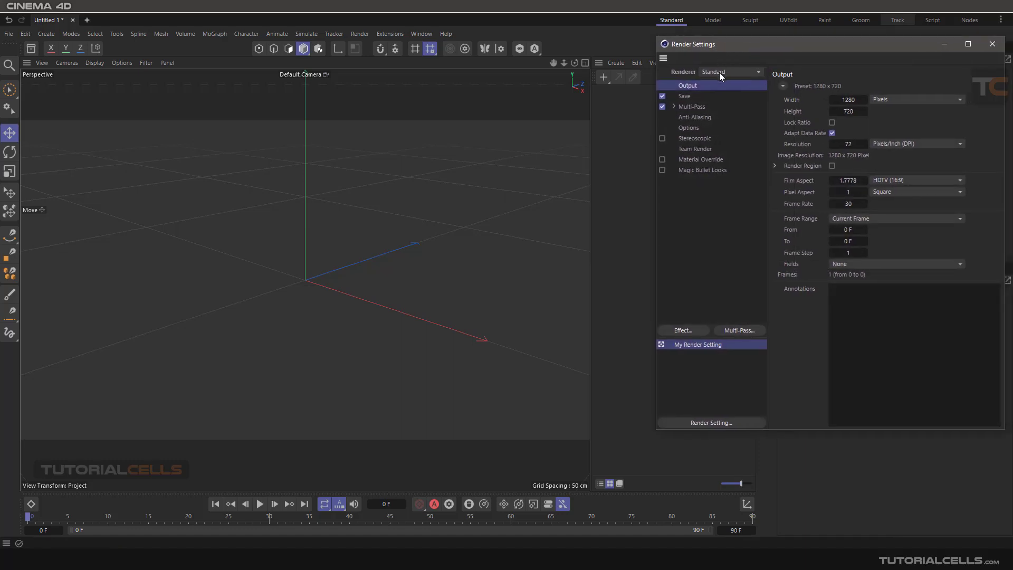
click(992, 44)
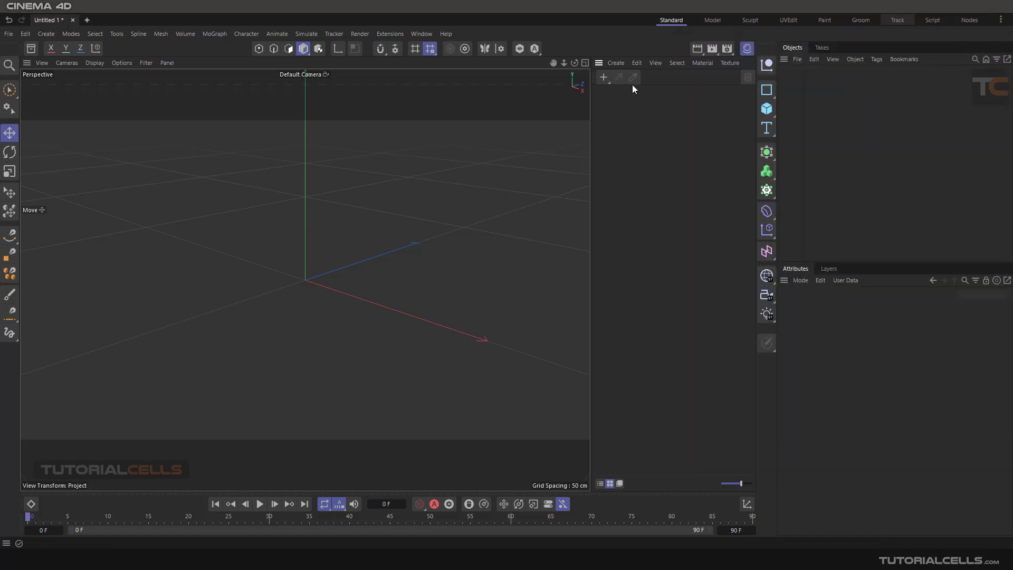
Create a new material and load the Weathering effect shader as its Color texture
click(604, 77)
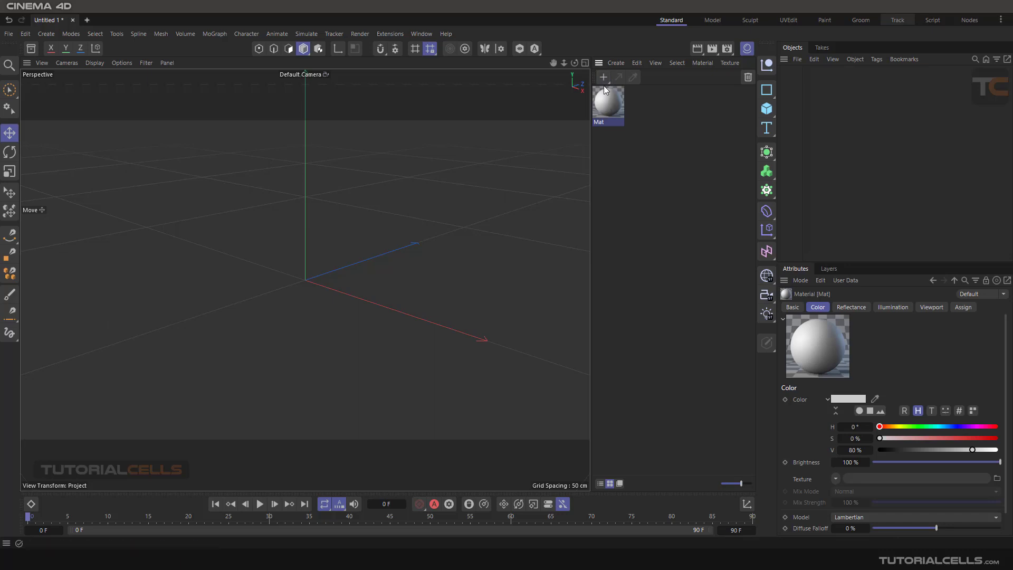
double_click(608, 103)
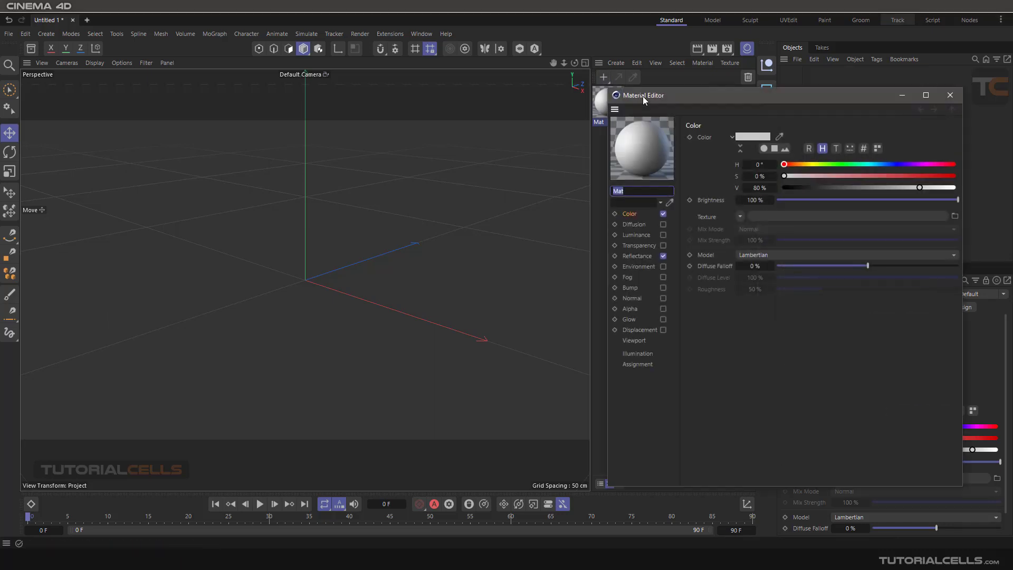
drag(628, 95, 438, 71)
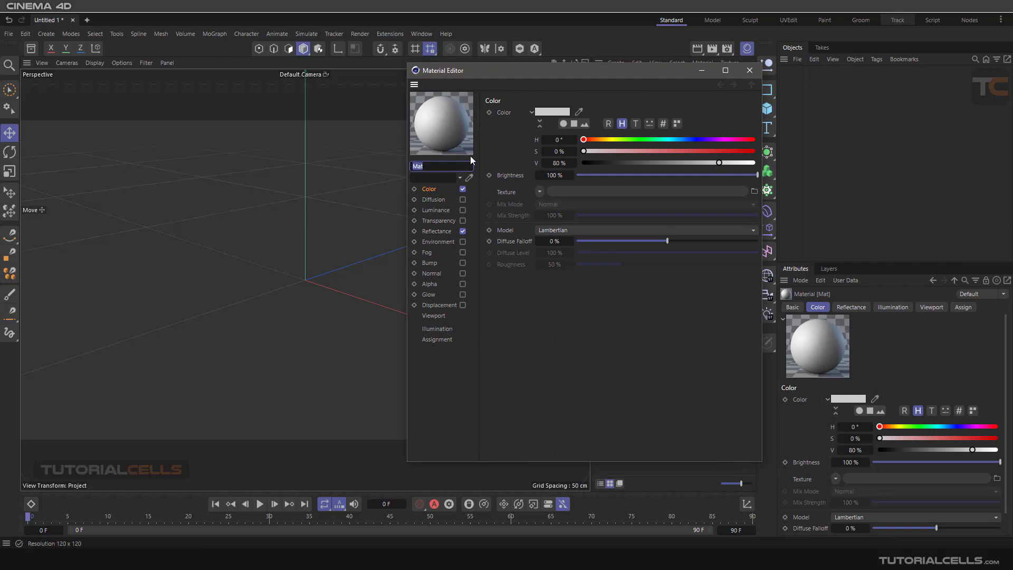
click(538, 191)
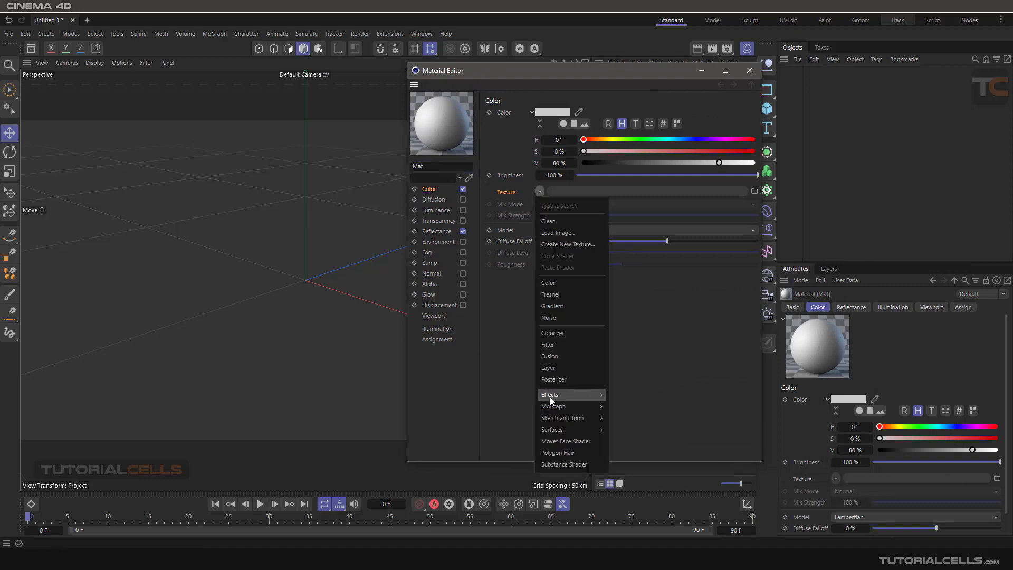
mouse_move(602, 400)
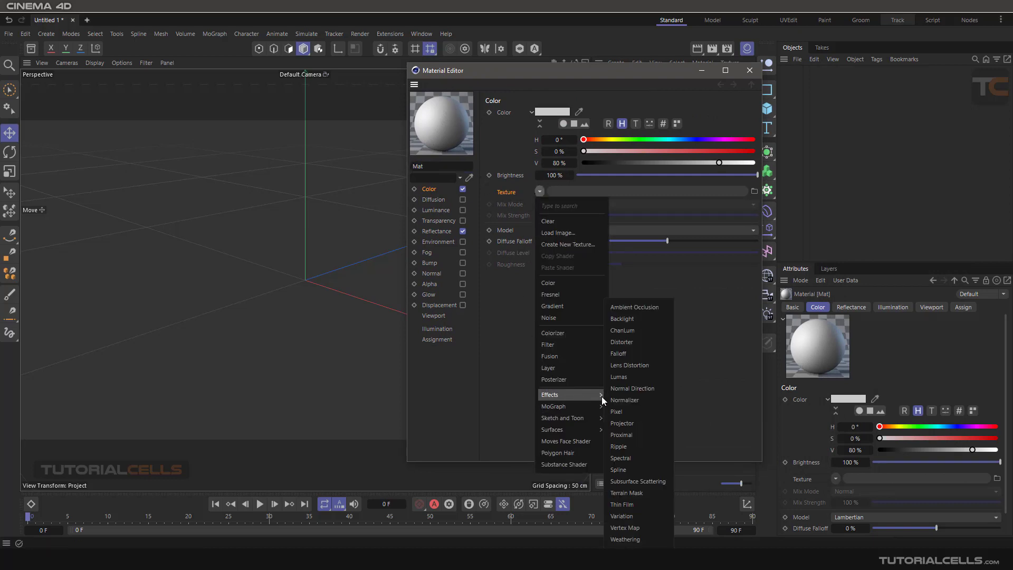
click(657, 538)
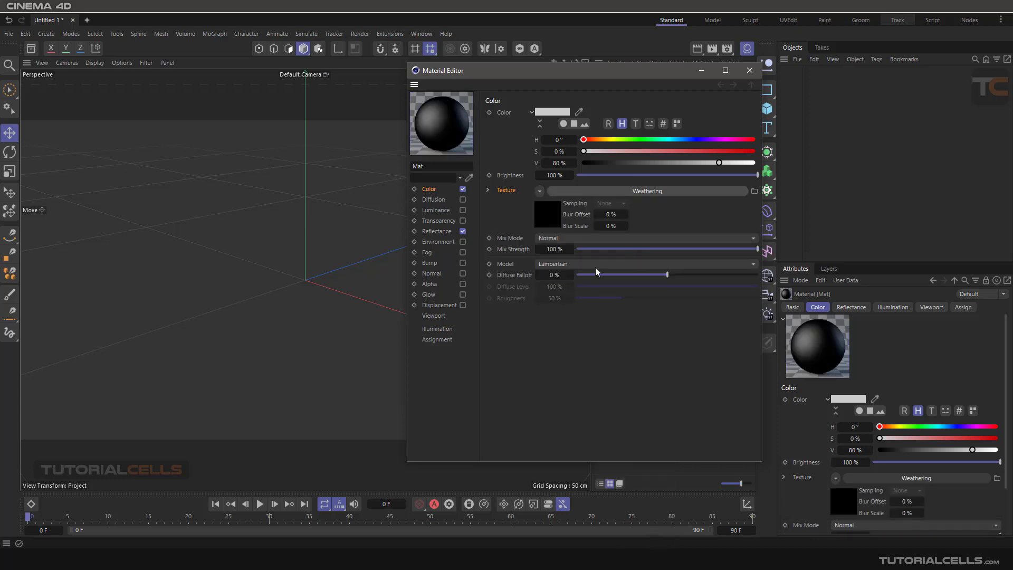
Load the lotus image fffff.jpg as the source texture of the Weathering shader
click(606, 192)
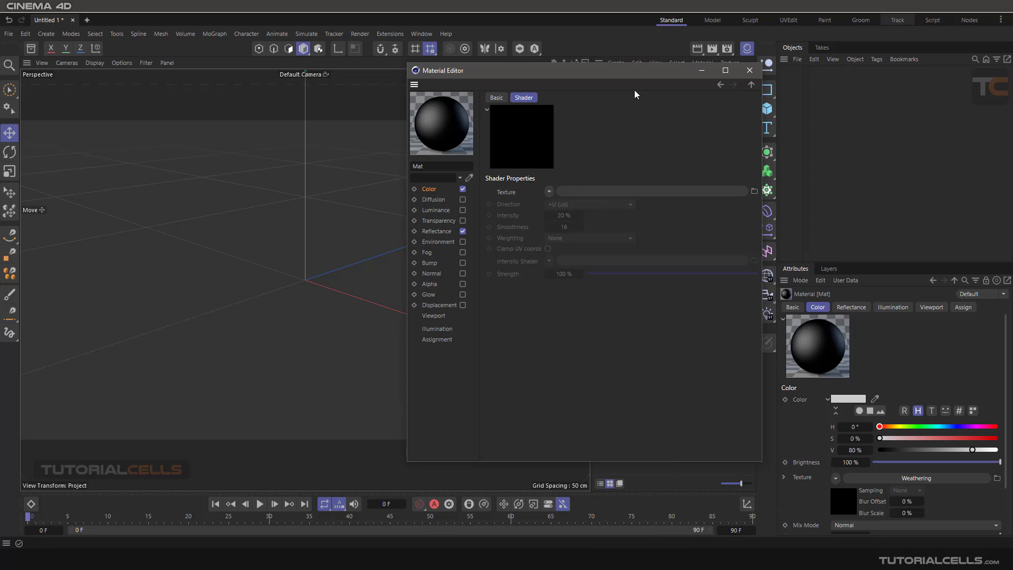
drag(624, 73, 697, 77)
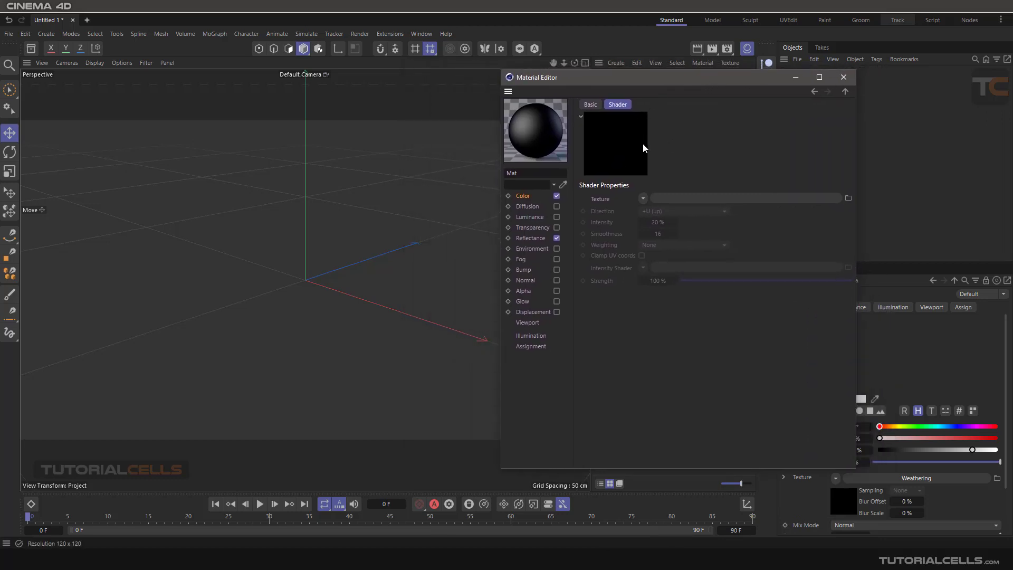
click(643, 198)
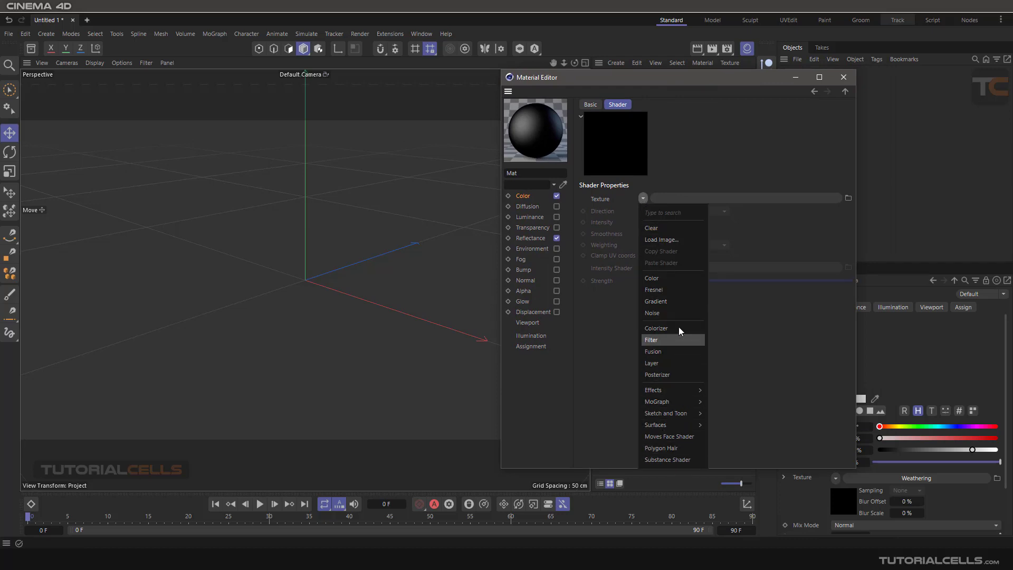
click(671, 241)
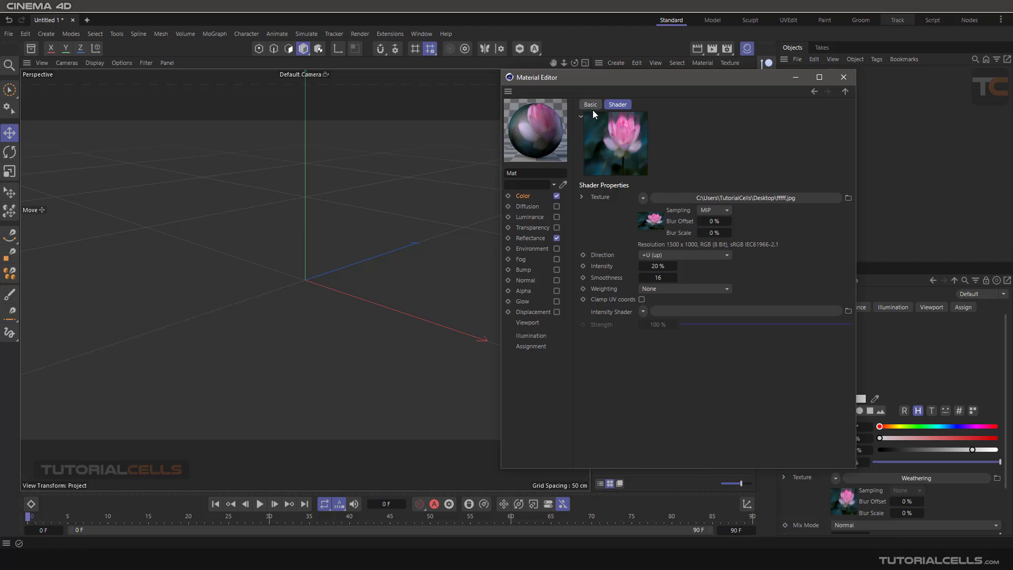
Show the Weathering shader preview in its own enlarged window and place it beside the Material Editor
right_click(626, 148)
click(643, 173)
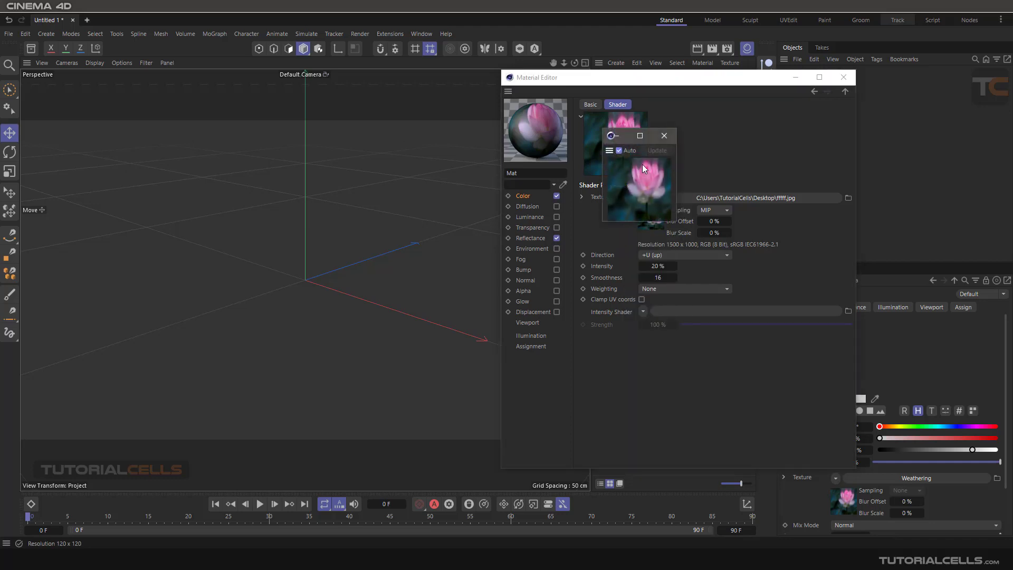
drag(675, 221, 805, 340)
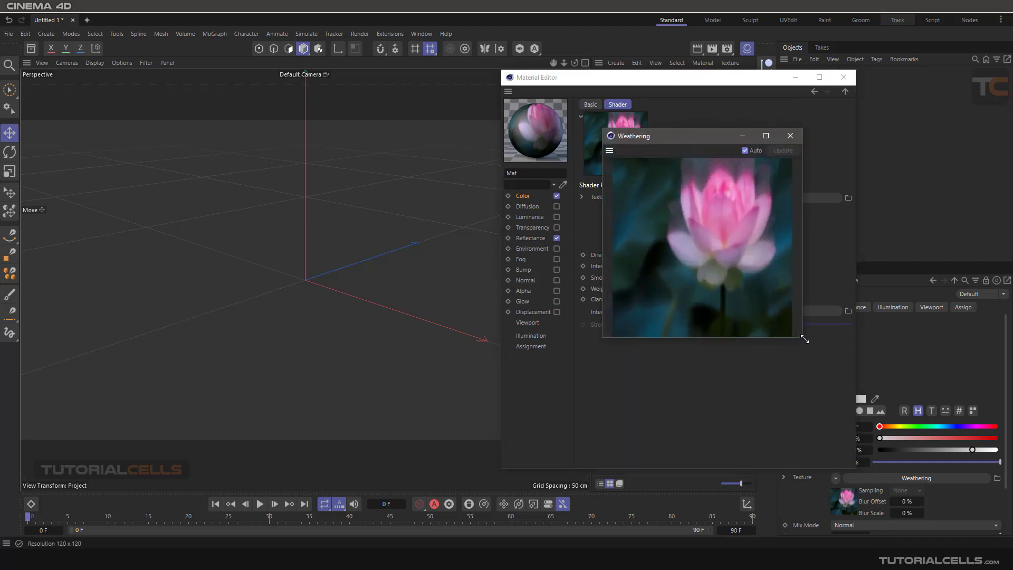
drag(705, 135, 368, 128)
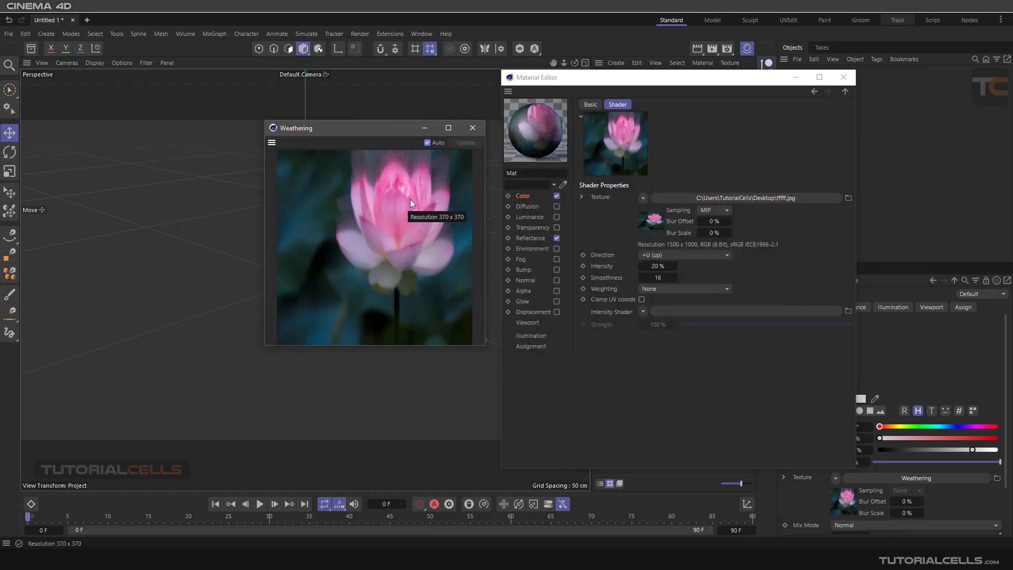
Set the Weathering shader's direction to -U (down)
click(602, 254)
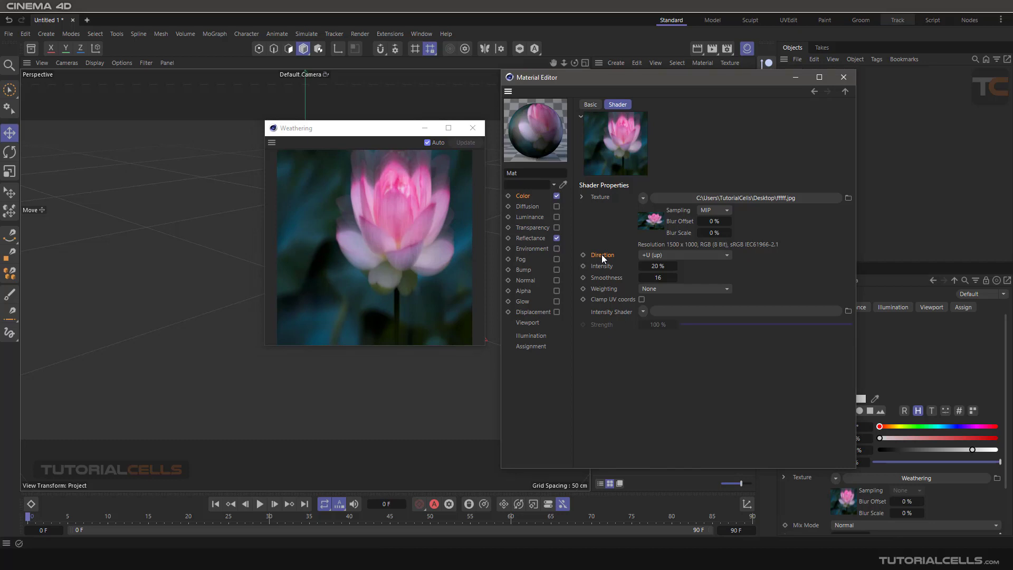
click(652, 256)
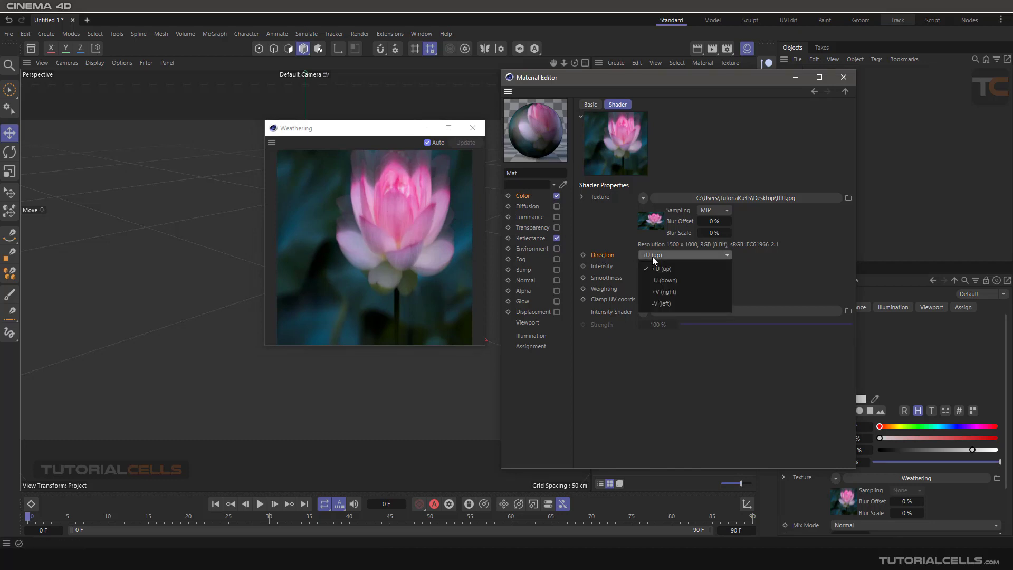
click(666, 281)
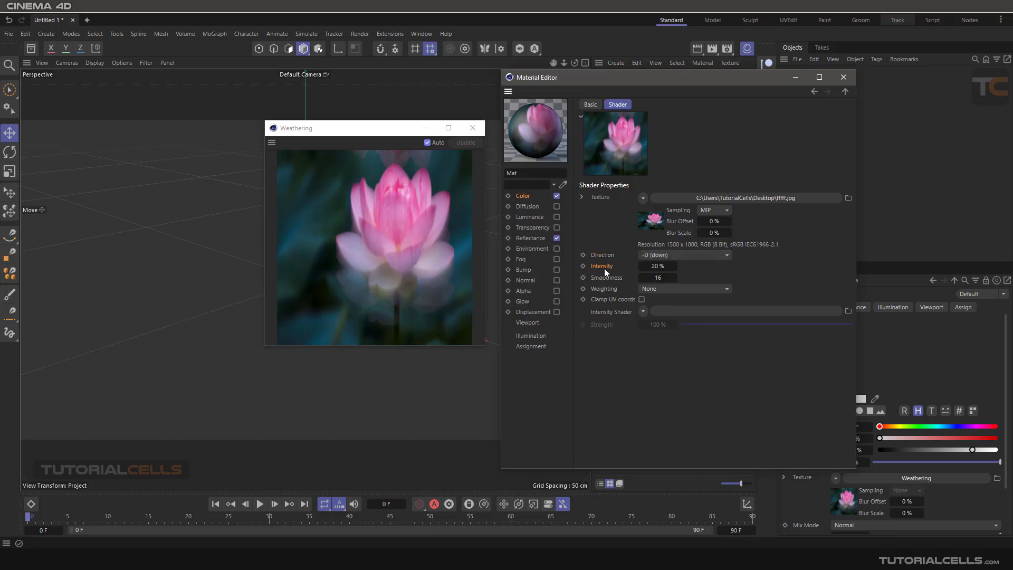
Try a Weathering intensity of 50%, undo it and reset Intensity to its default
click(662, 265)
text(50)
key(Return)
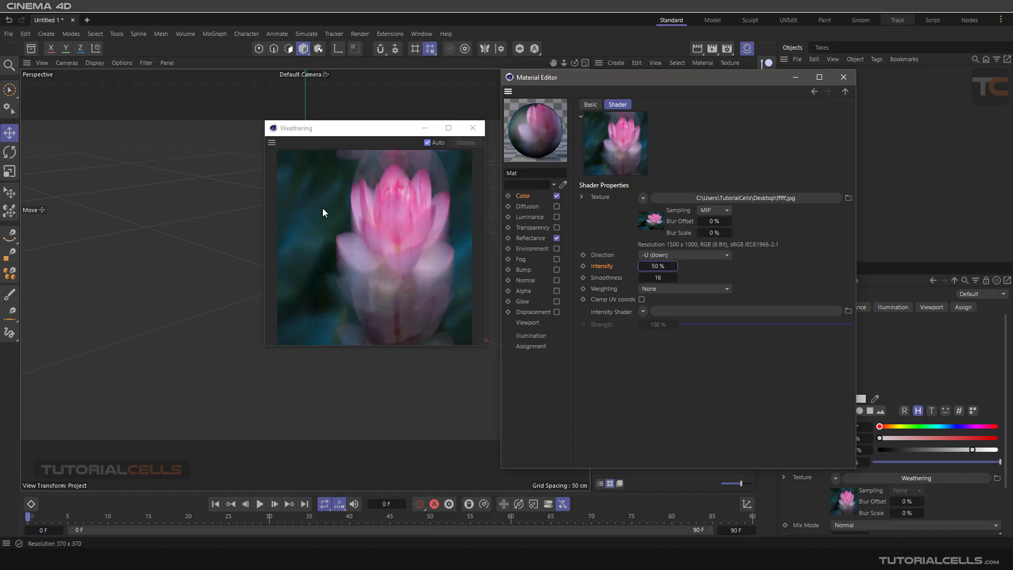
key(ctrl+z)
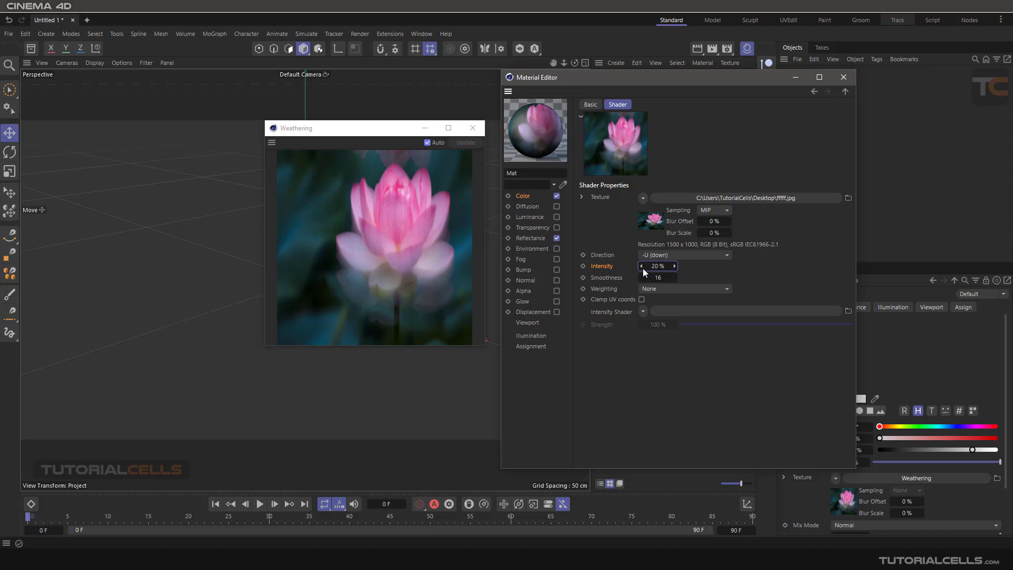
right_click(609, 266)
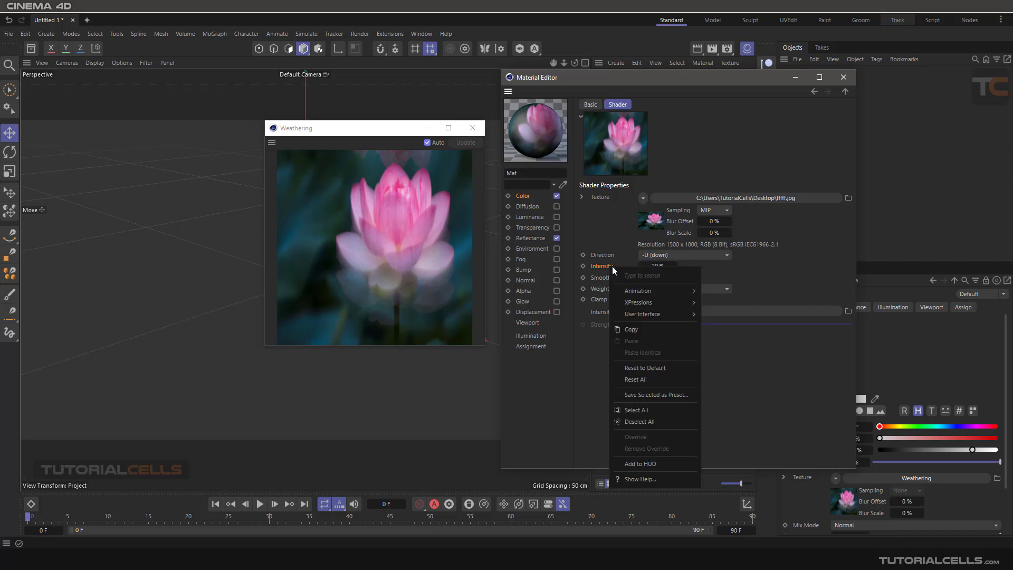
click(638, 369)
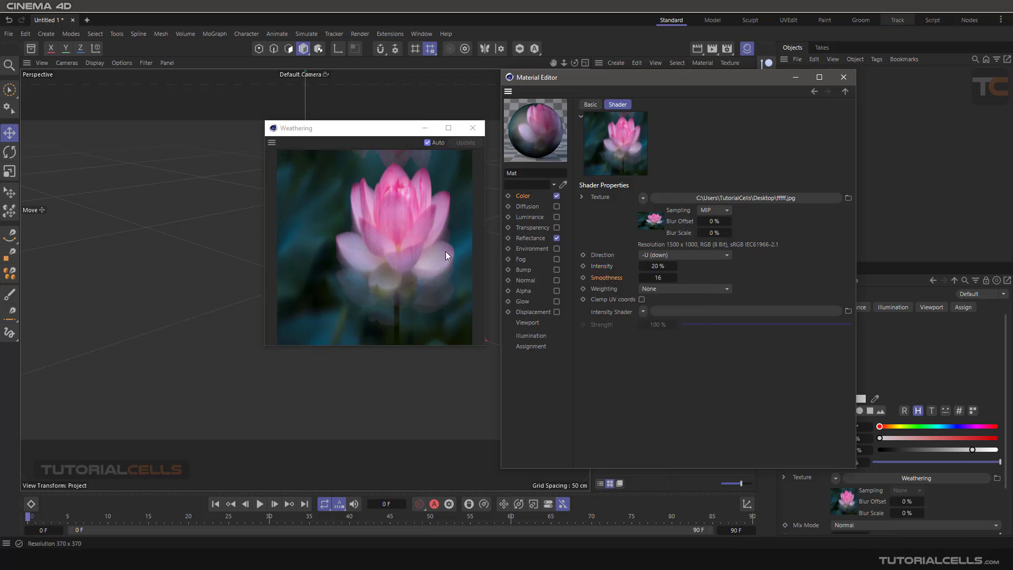
Try a Weathering smoothness of 50 and undo the change
double_click(656, 278)
text(50)
key(Return)
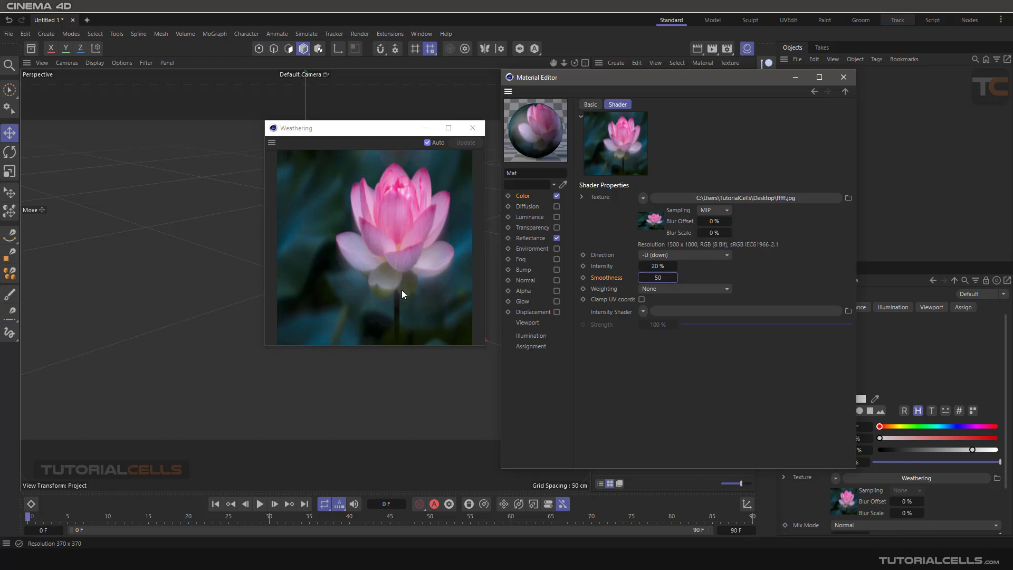
key(ctrl+z)
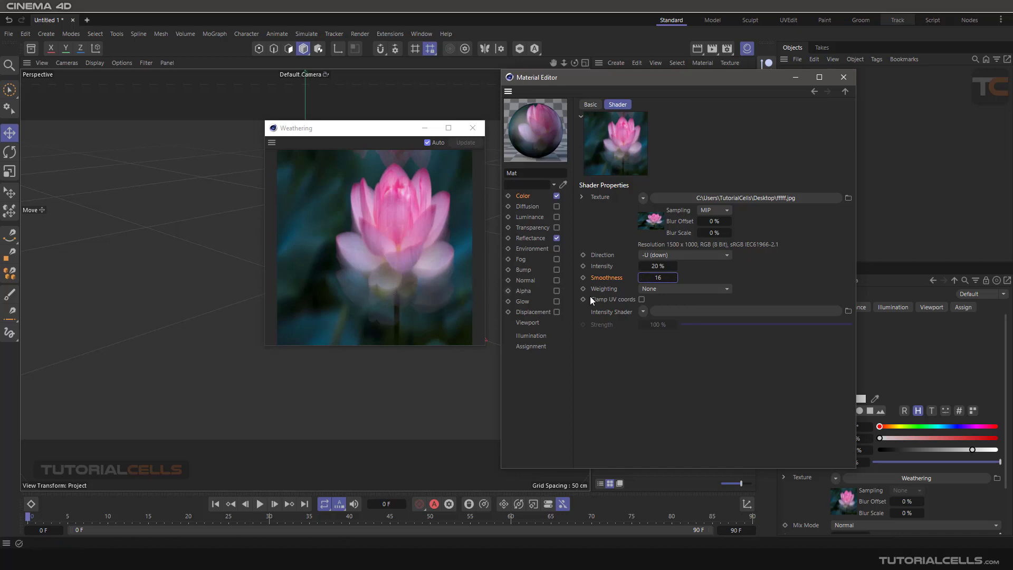
Try the Bright and Dark weighting modes on the Weathering shader and return Weighting to None
click(605, 290)
click(684, 289)
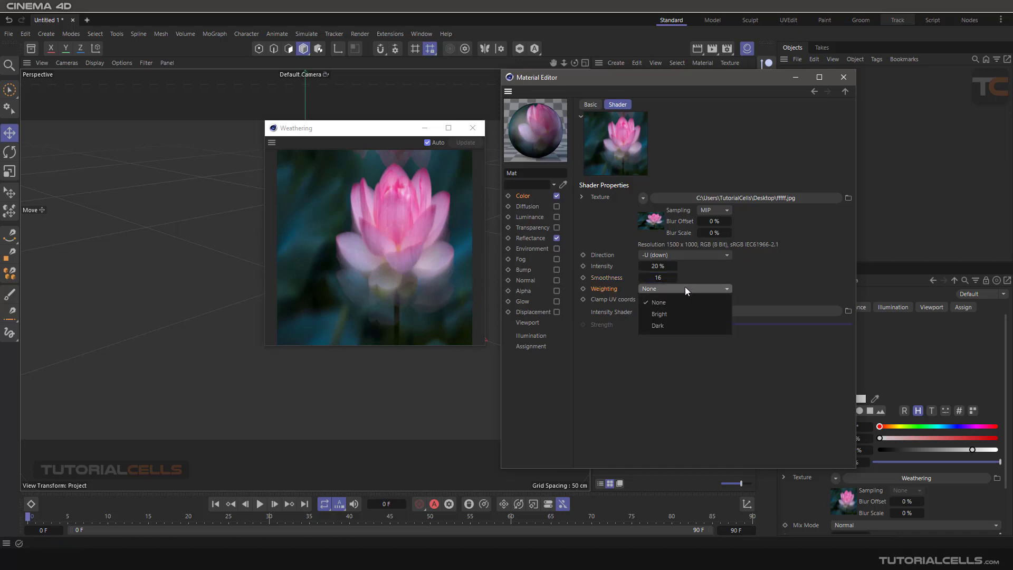
click(672, 303)
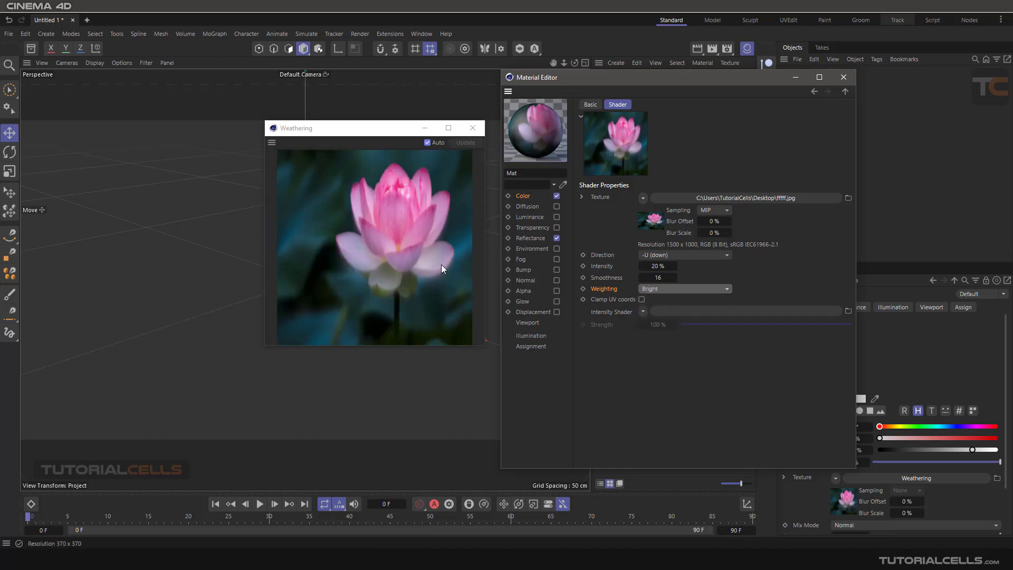
click(661, 289)
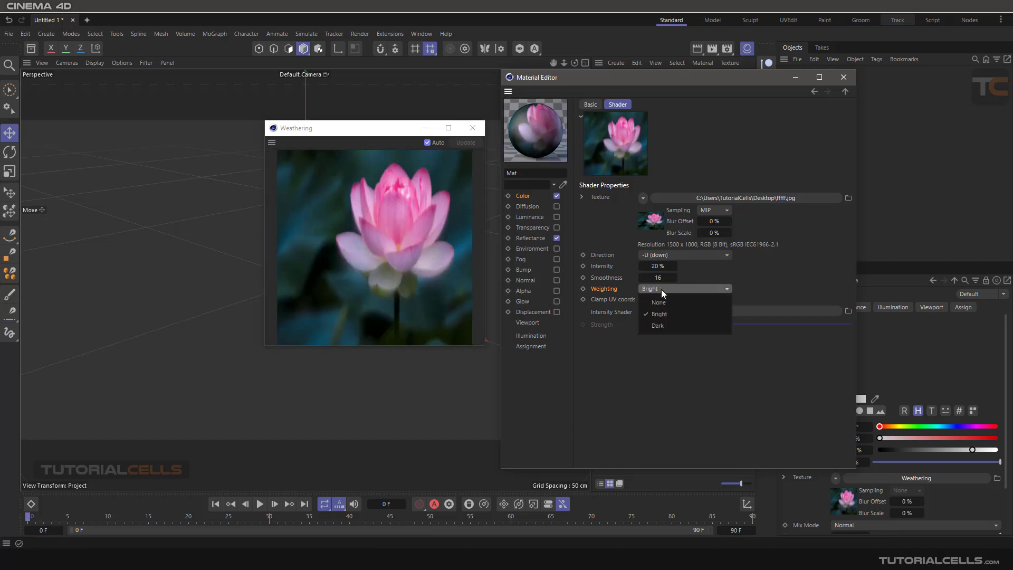
click(662, 324)
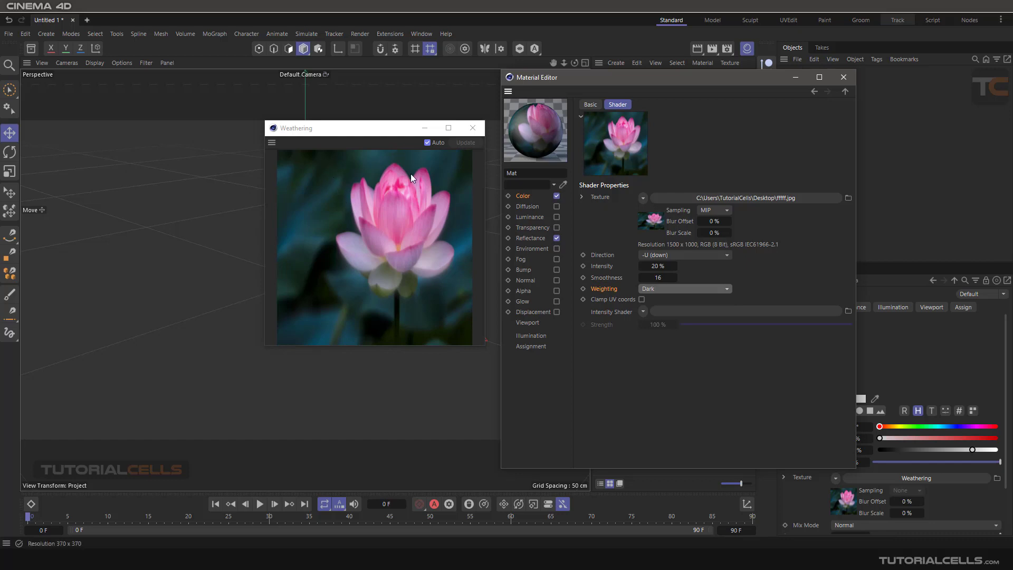
click(667, 289)
click(667, 303)
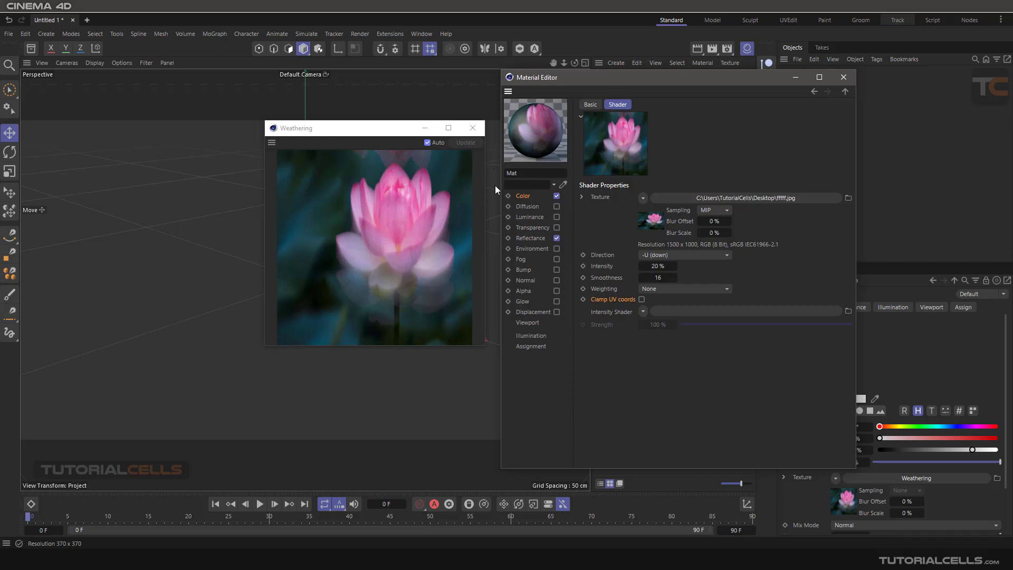
Enable Clamp UV coords on the Weathering shader, toggling it off and on to compare the preview
click(642, 300)
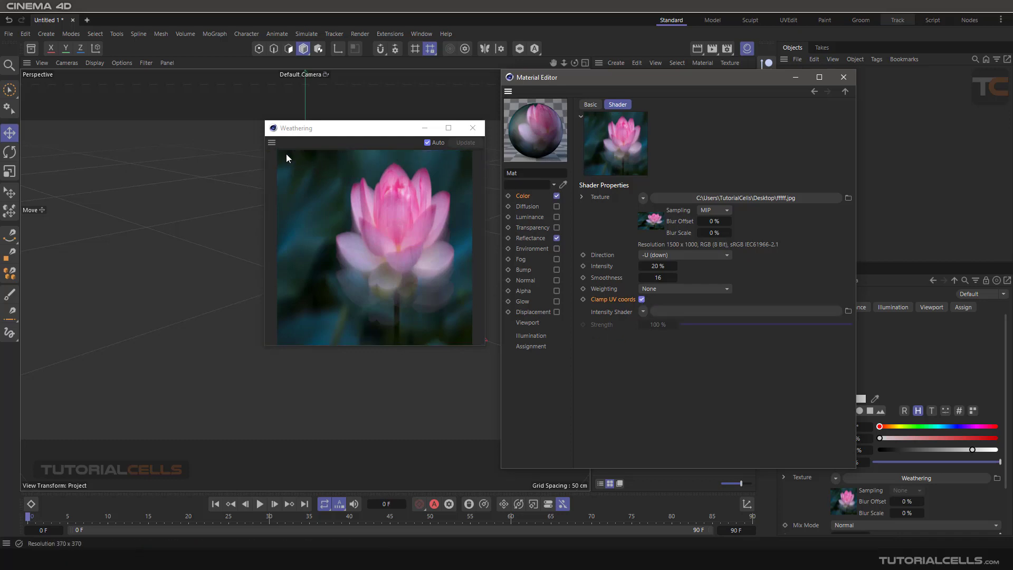
click(642, 299)
click(640, 299)
Assign a Gradient as the Weathering shader's Intensity Shader
click(606, 313)
click(642, 312)
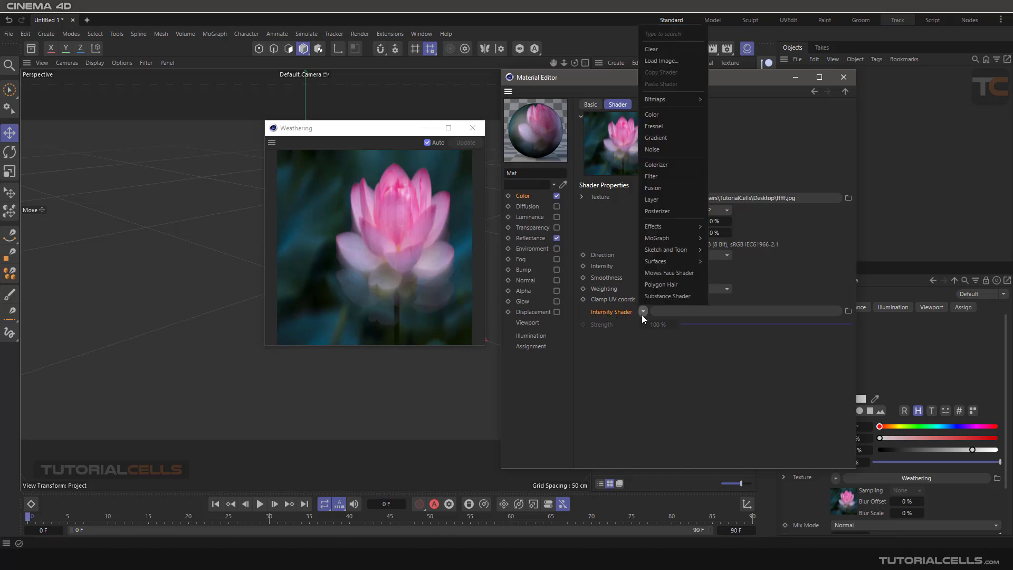
click(674, 139)
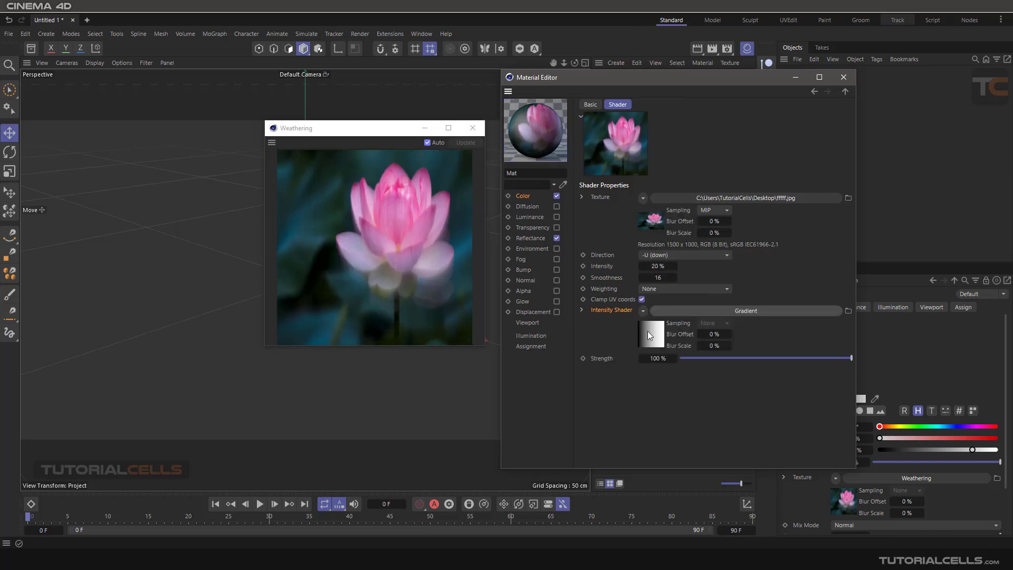
Edit the Intensity Shader's gradient by moving its bias handle to 100% and doubling the knots
click(671, 312)
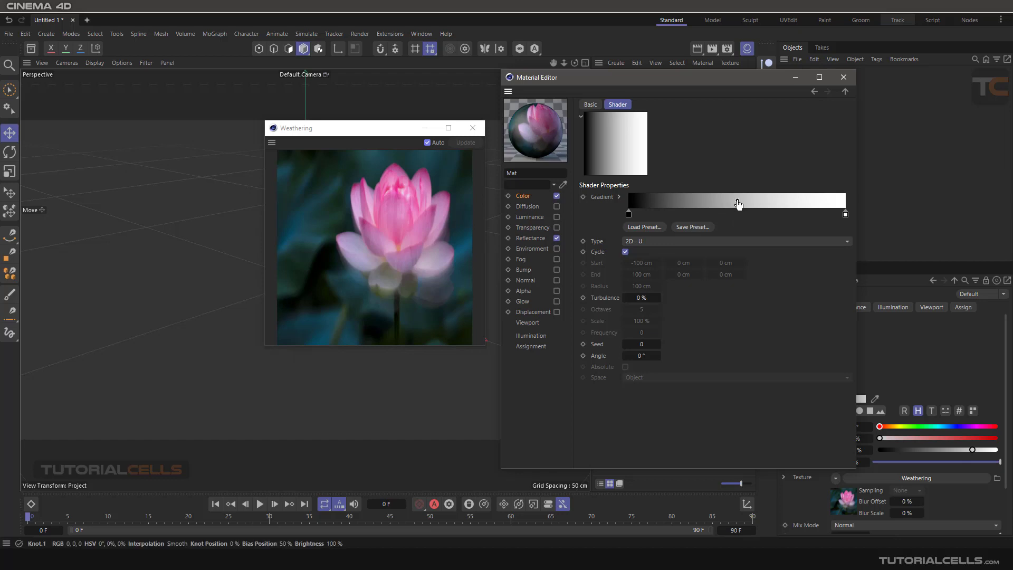
drag(737, 201, 849, 205)
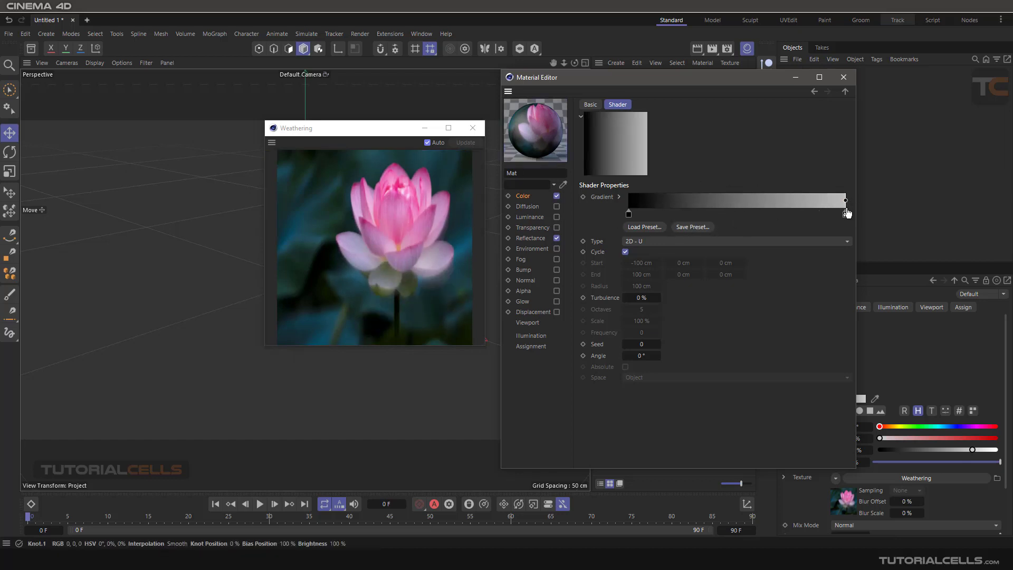
right_click(716, 200)
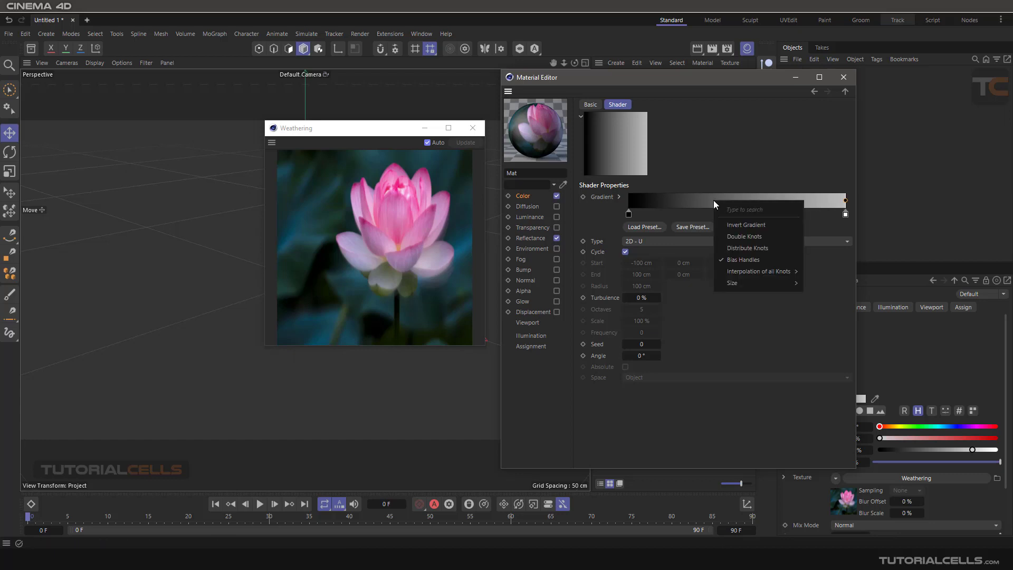
click(735, 238)
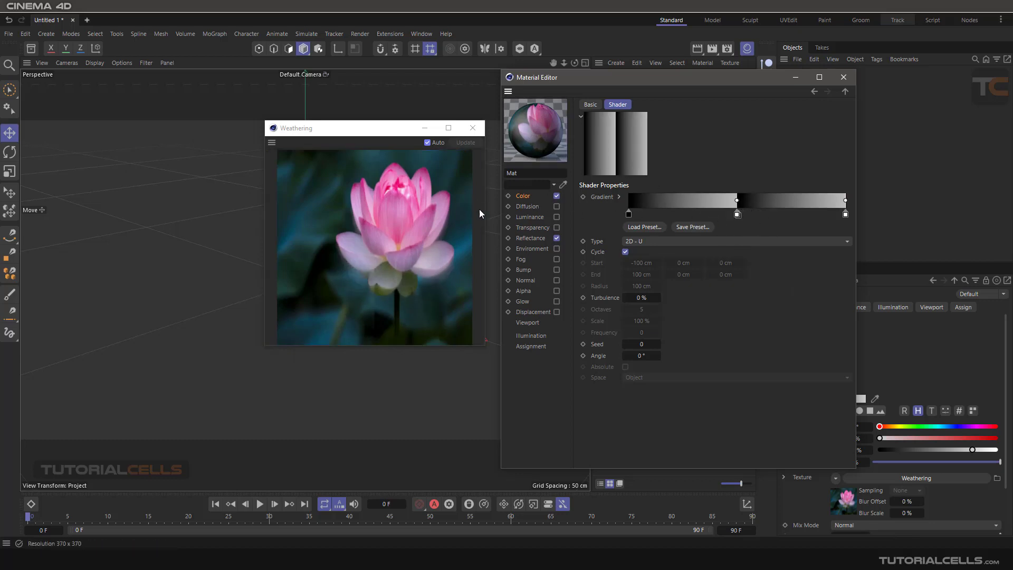
Set the gradient type to 2D - V and delete the light knots around the middle, keeping the black middle knot
click(652, 241)
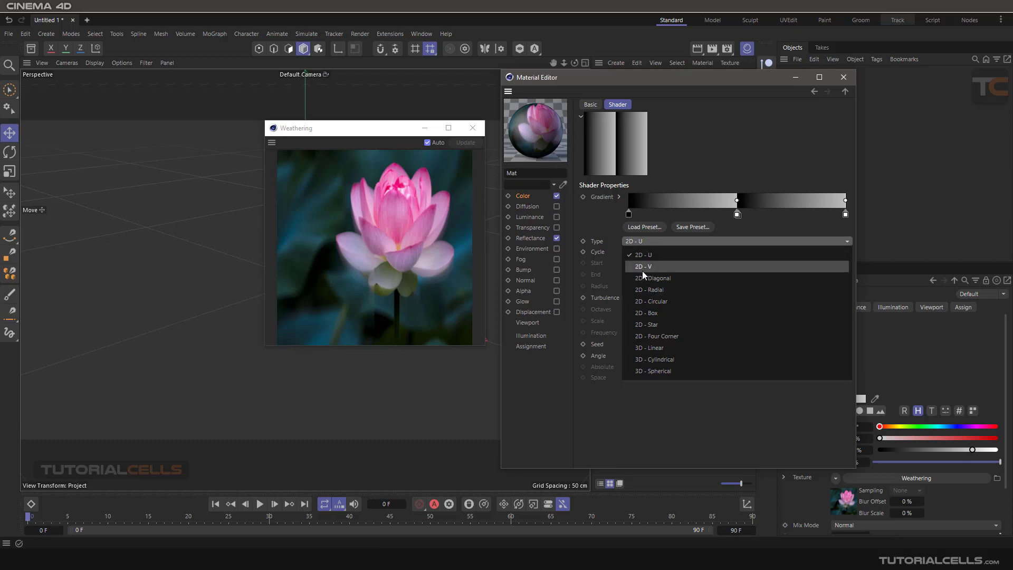
click(641, 269)
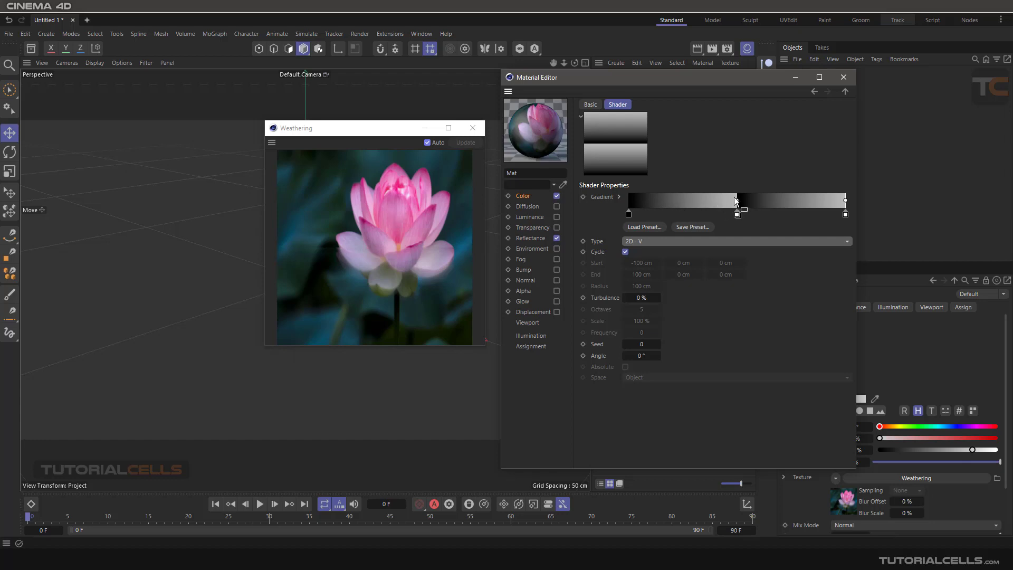
click(716, 206)
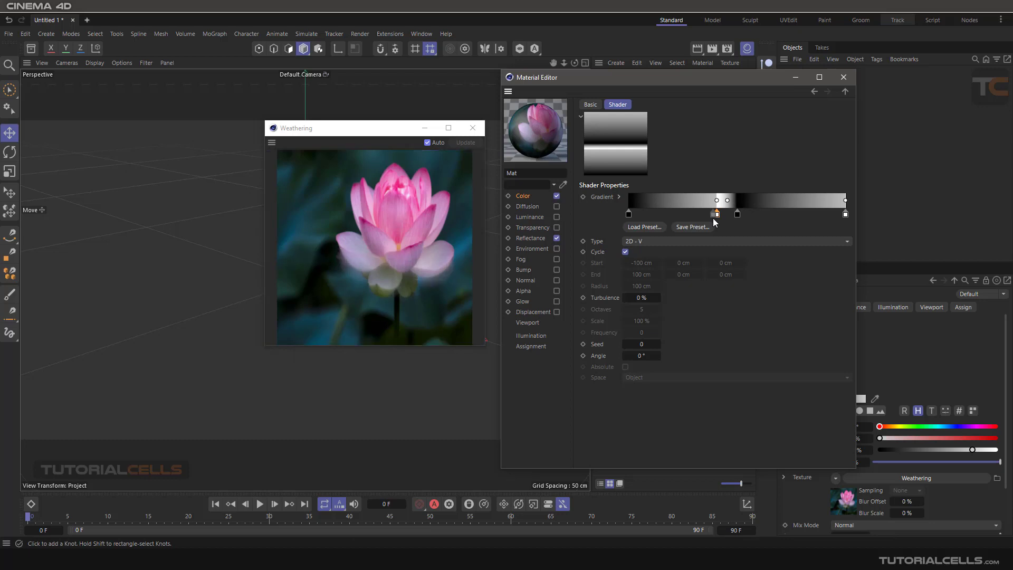
key(Delete)
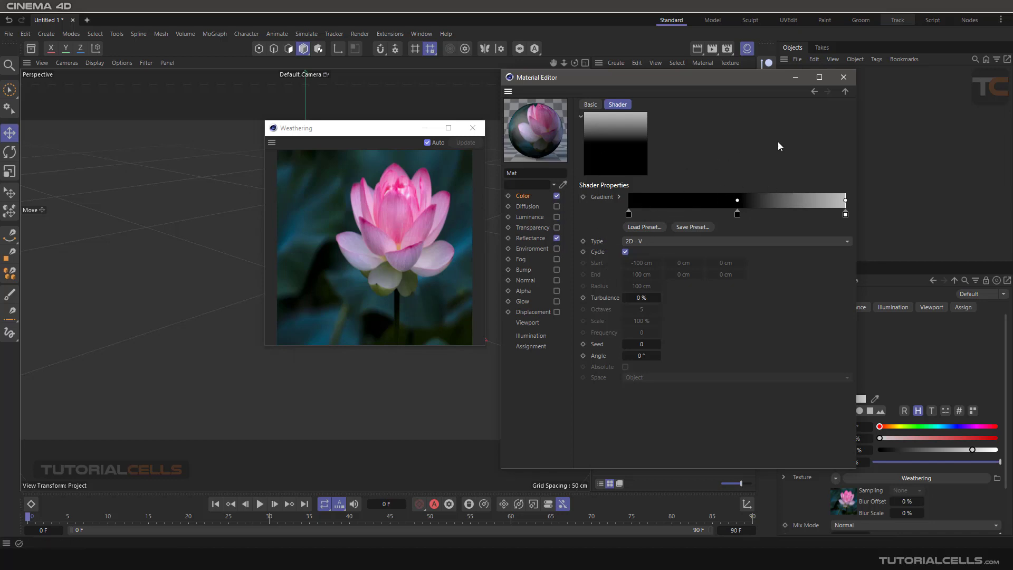
Try the Strength slider on the Weathering shader, return it to 100%, and clear the Gradient from its Intensity Shader
click(814, 91)
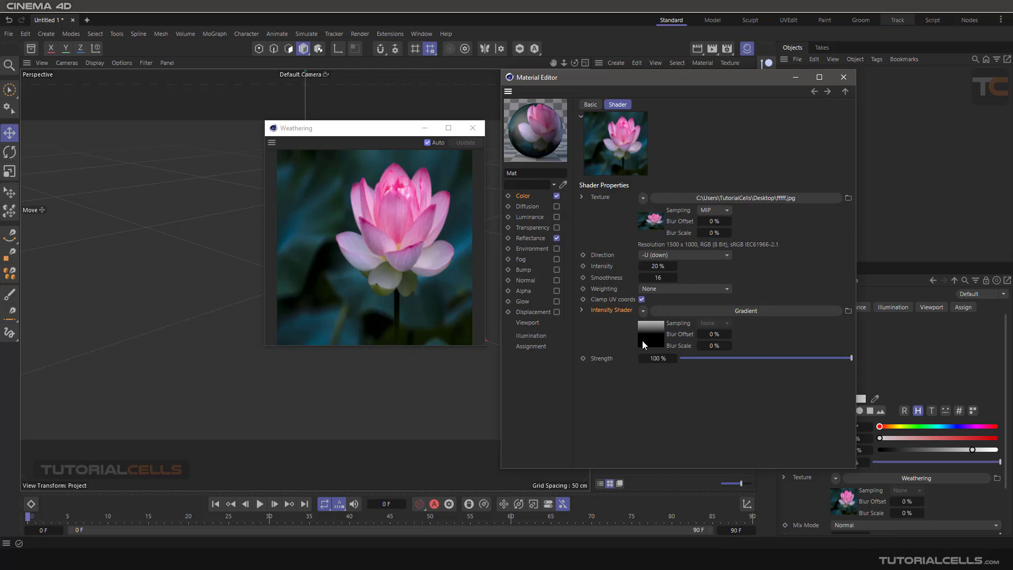
drag(809, 358, 854, 359)
click(643, 311)
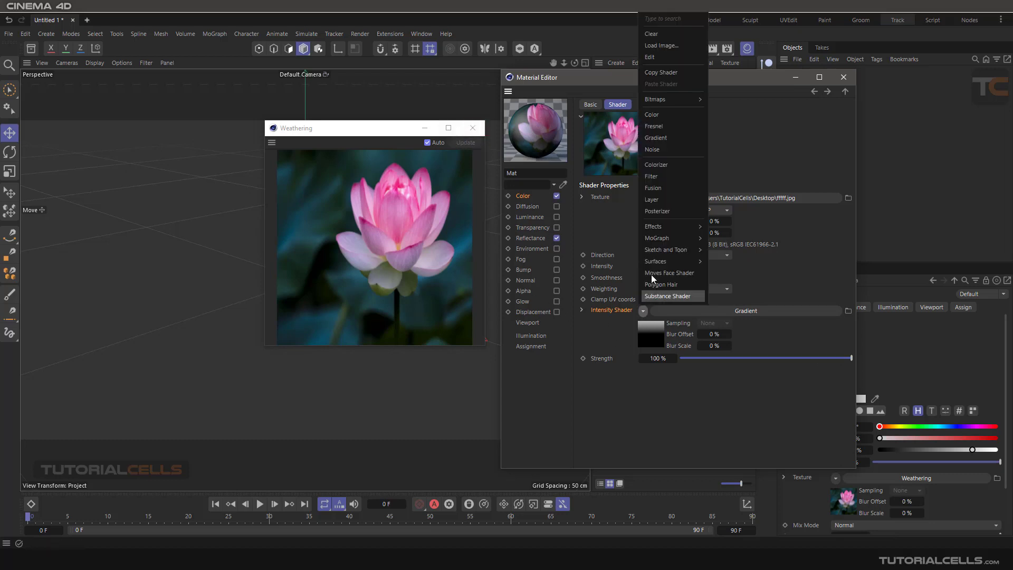
click(672, 33)
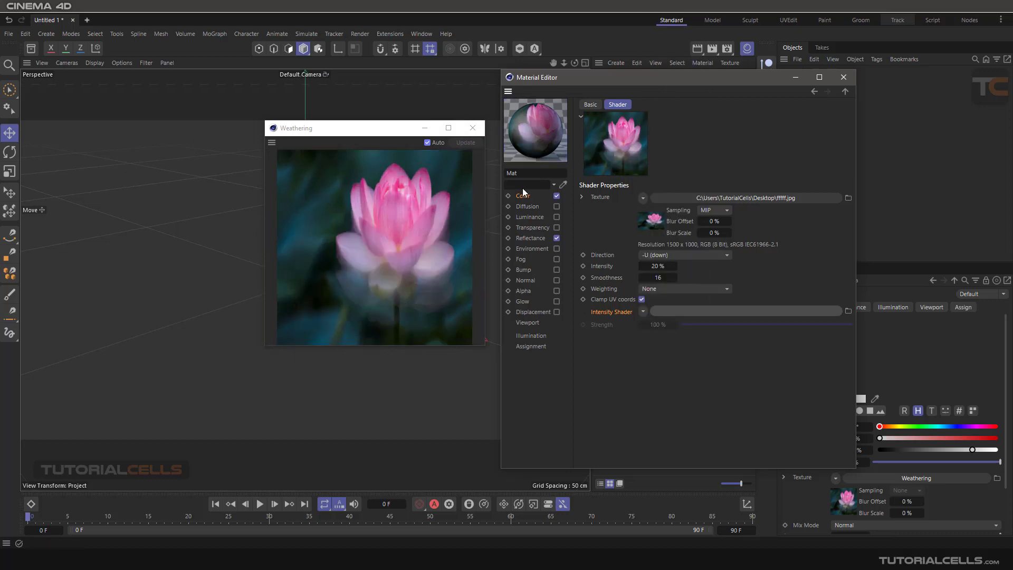